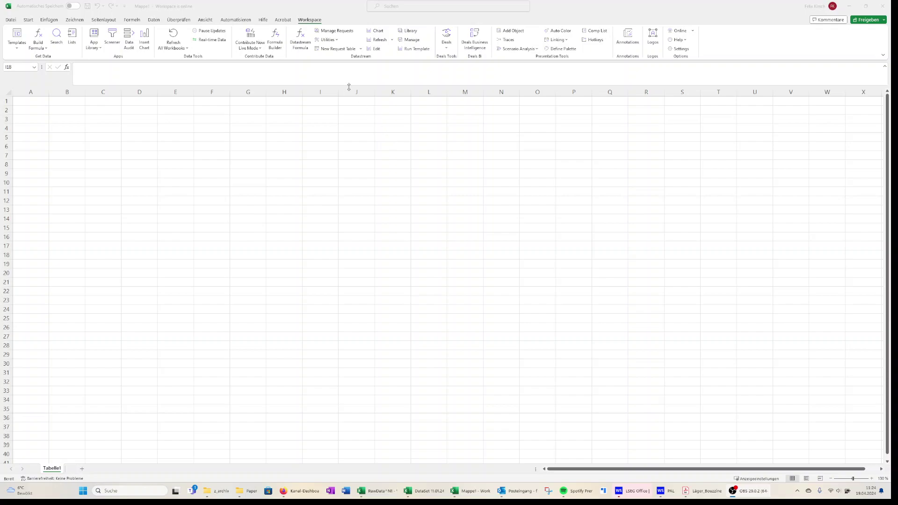
# Launch Datastream Navigator via Workspace > Datastream Formula > Series Editor > Find Series
pyautogui.click(322, 9)
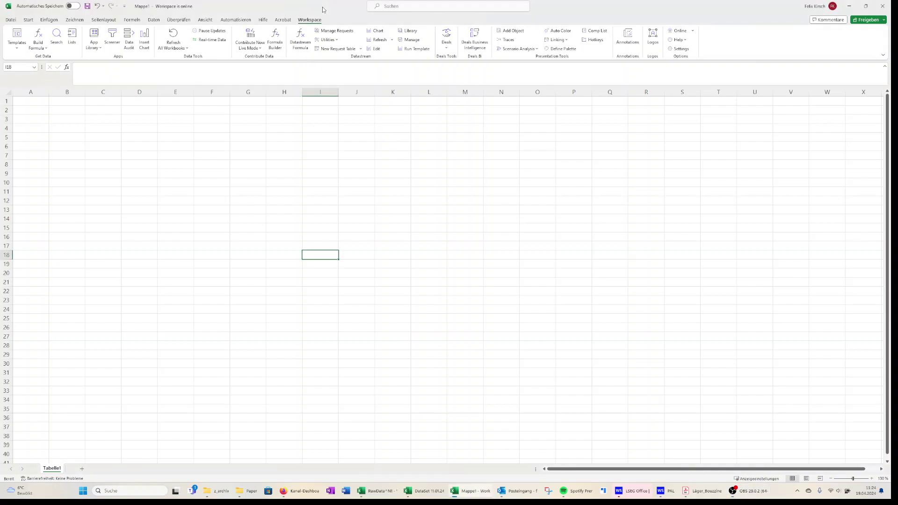
pyautogui.click(305, 39)
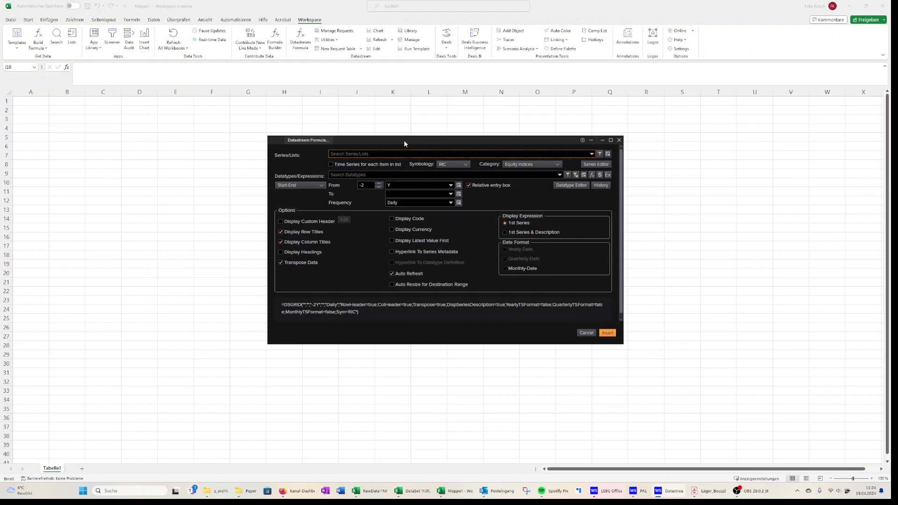
pyautogui.moveTo(403, 139); pyautogui.dragTo(345, 130)
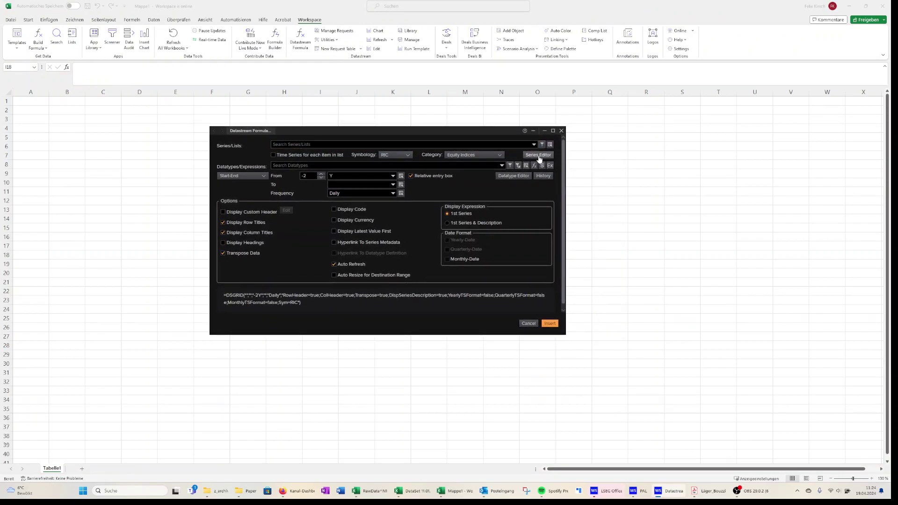
pyautogui.click(539, 157)
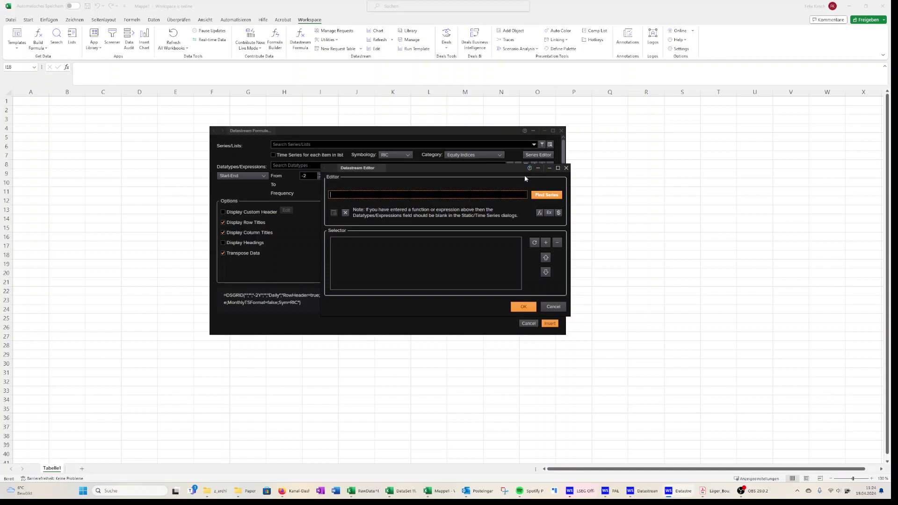
pyautogui.click(547, 196)
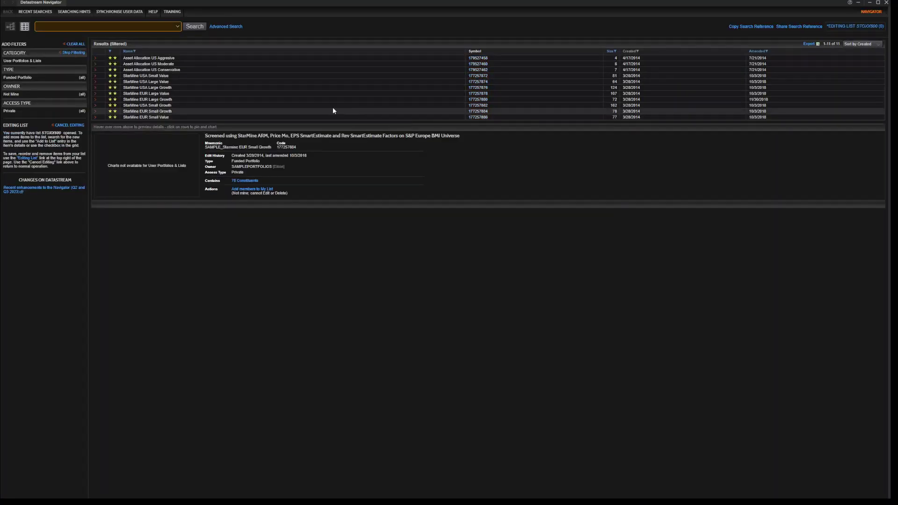
# Clear all search filters and restrict the Navigator results to the Constituent Lists category
pyautogui.click(69, 45)
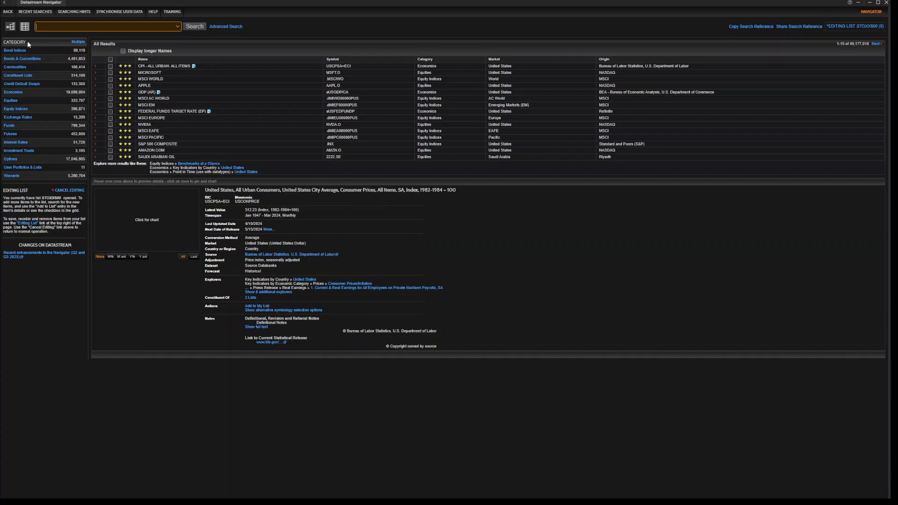
pyautogui.click(16, 77)
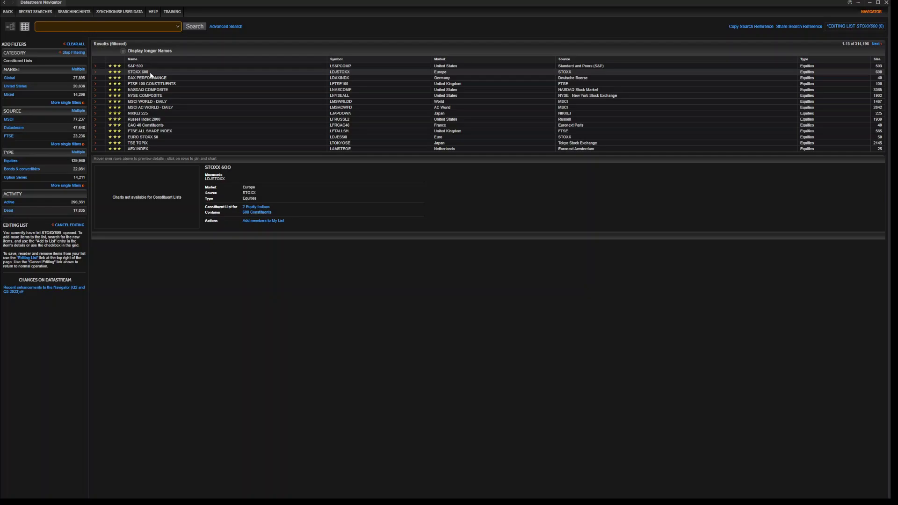
# Open the STOXX 600's 600 constituents, add them all to the editing list, and download to Excel
pyautogui.click(150, 74)
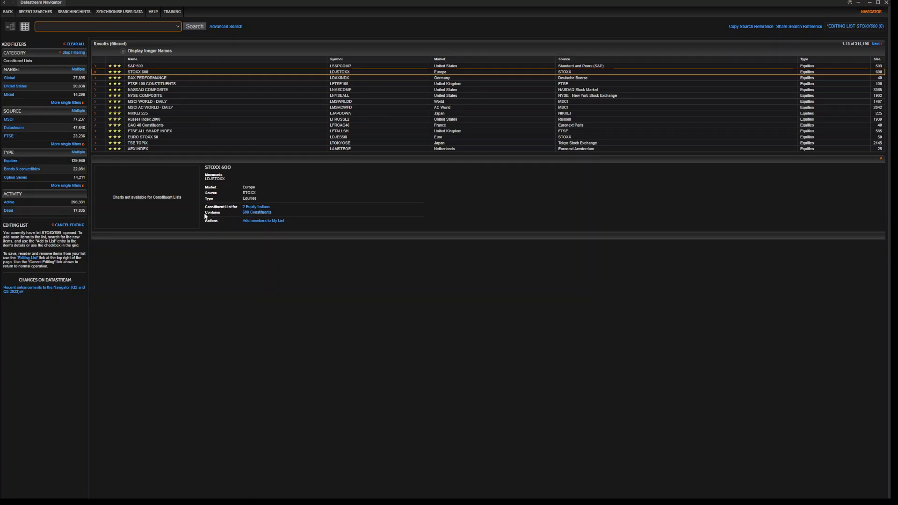
pyautogui.moveTo(206, 213); pyautogui.dragTo(260, 214)
pyautogui.click(265, 214)
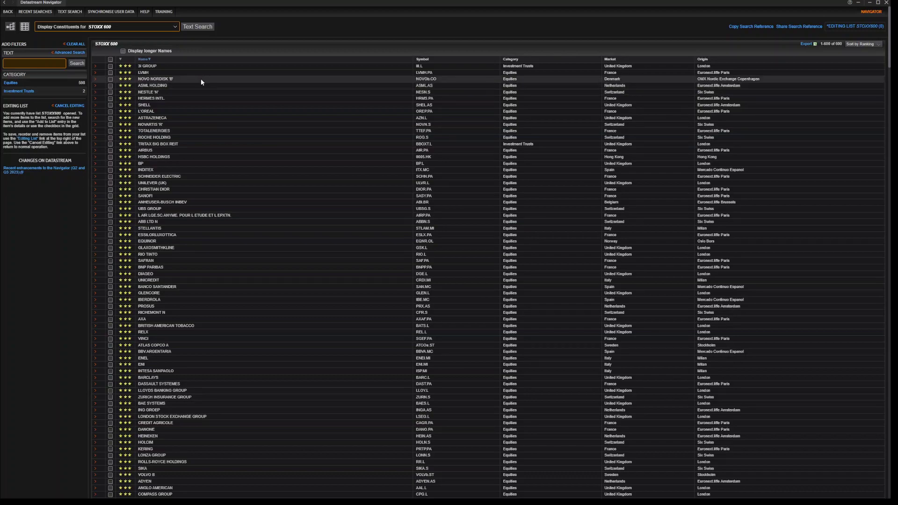
pyautogui.click(110, 60)
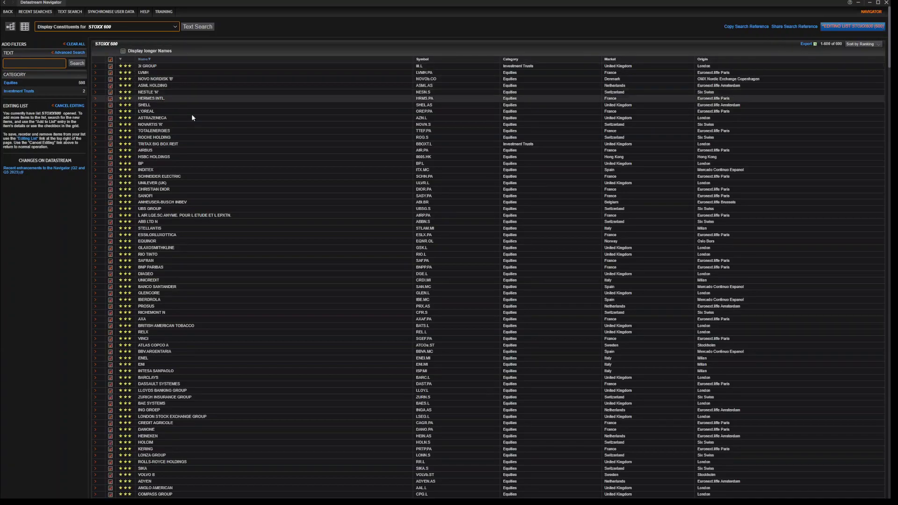
pyautogui.click(815, 45)
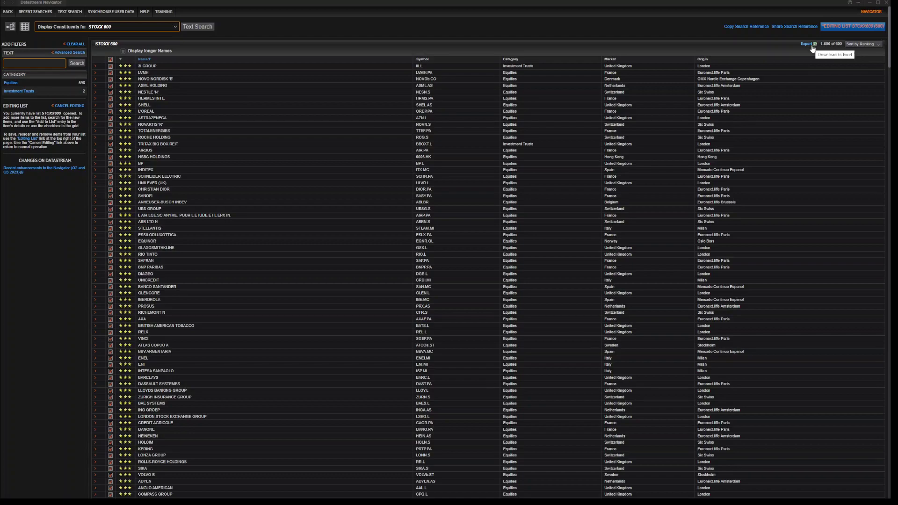
# Open the exported STOXX 600 workbook in Excel, enable editing and review the Symbol column
pyautogui.click(407, 263)
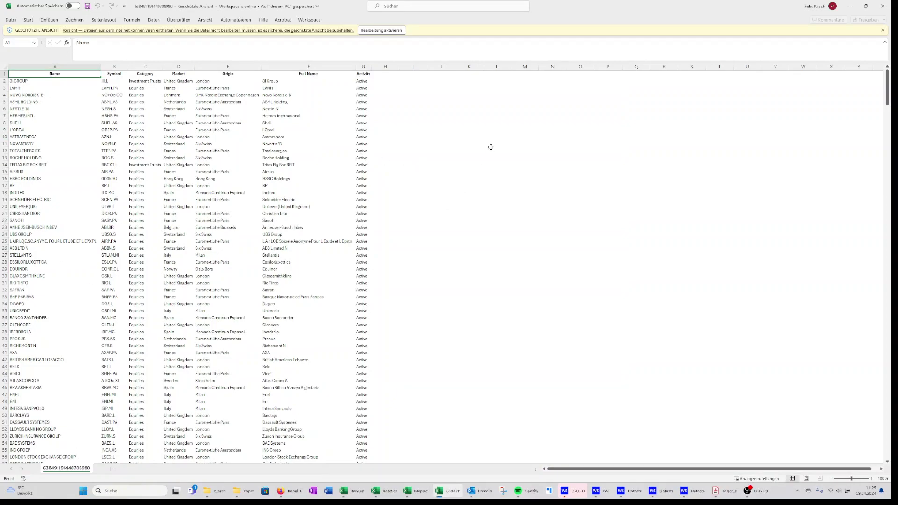
pyautogui.click(115, 66)
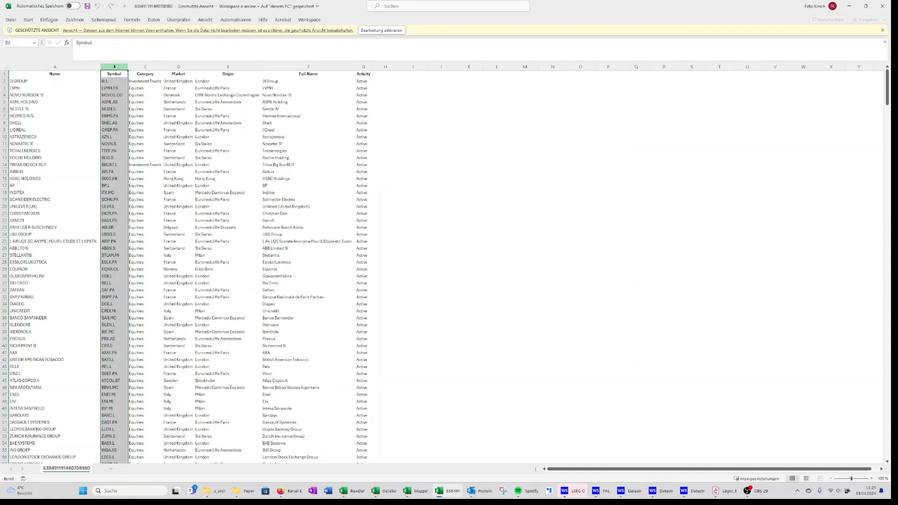
pyautogui.click(113, 81)
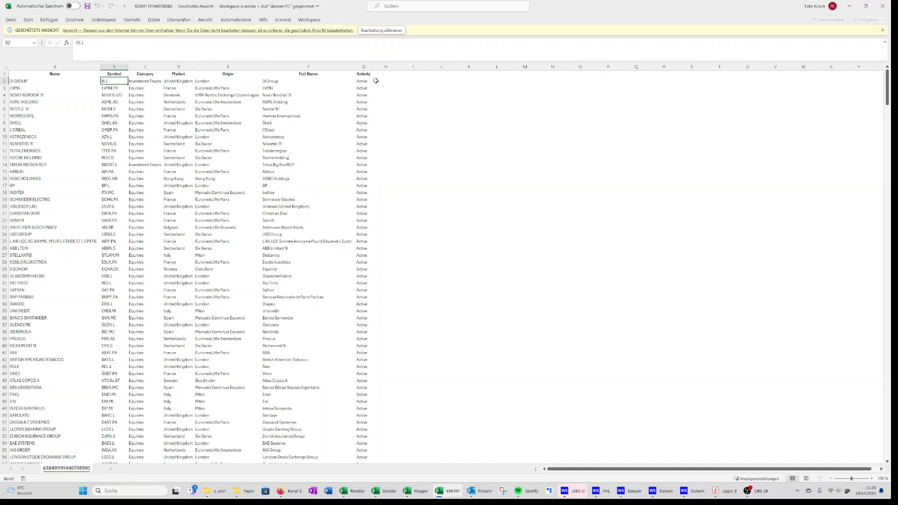
pyautogui.click(381, 31)
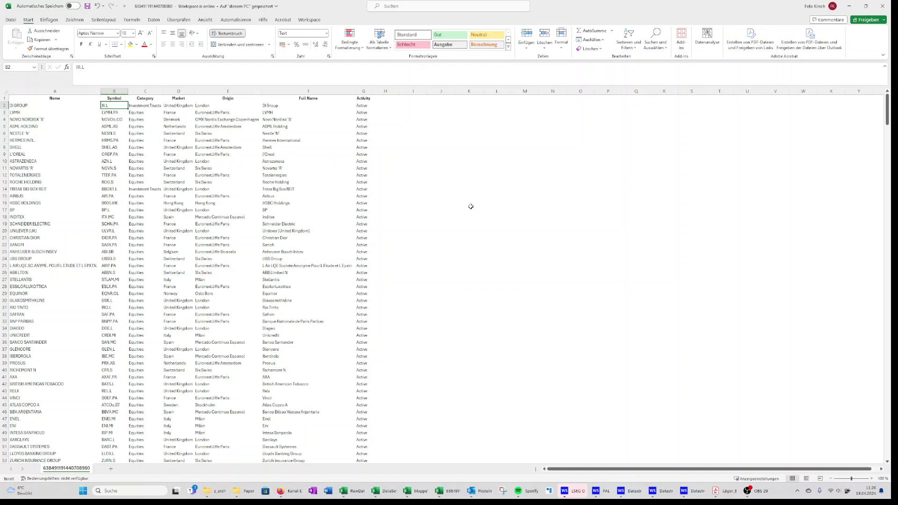
pyautogui.scroll(-2, 364, 224)
pyautogui.scroll(2, 360, 234)
pyautogui.scroll(-2, 134, 217)
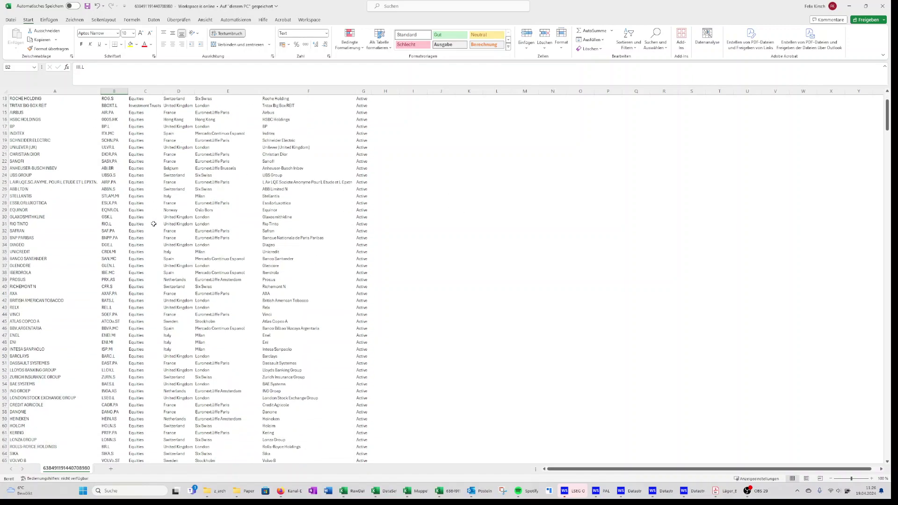
pyautogui.scroll(2, 154, 224)
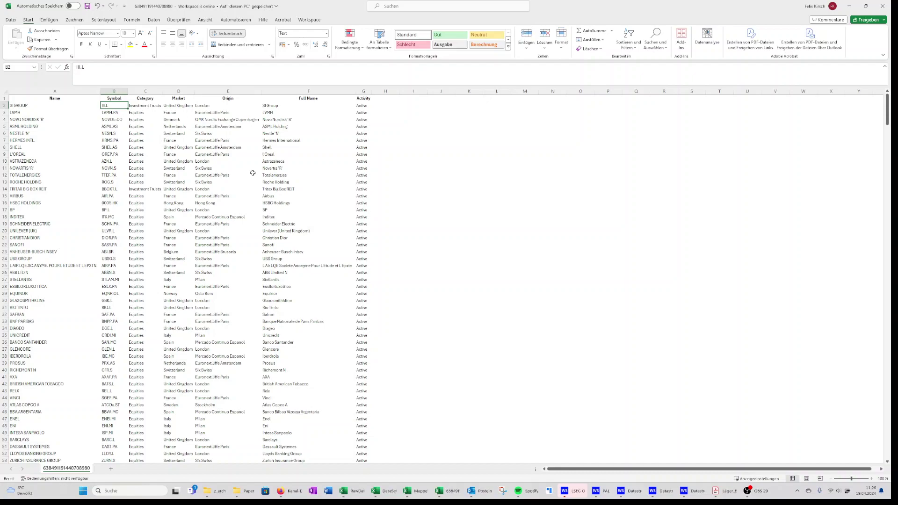
# Start Workspace Utilities > Create Lists and select Symbol cells B2:B601 as the list codes
pyautogui.click(305, 21)
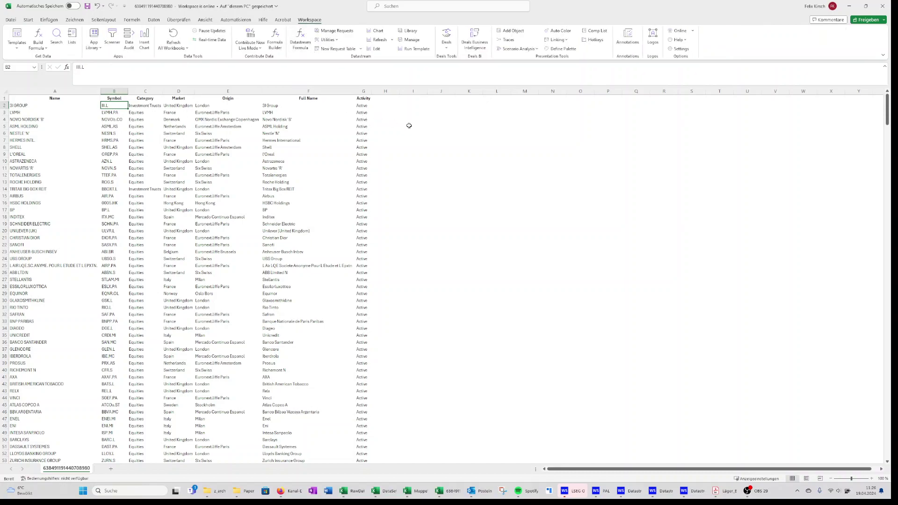
pyautogui.click(338, 41)
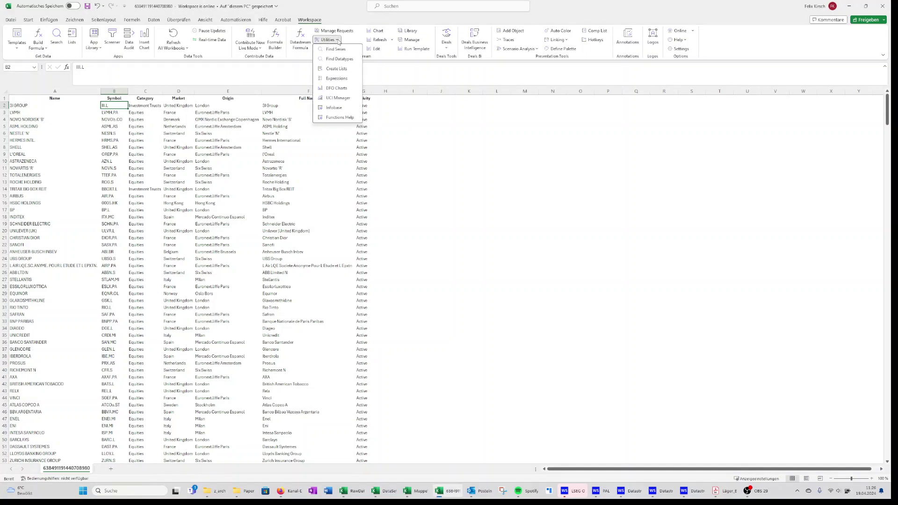
pyautogui.click(338, 70)
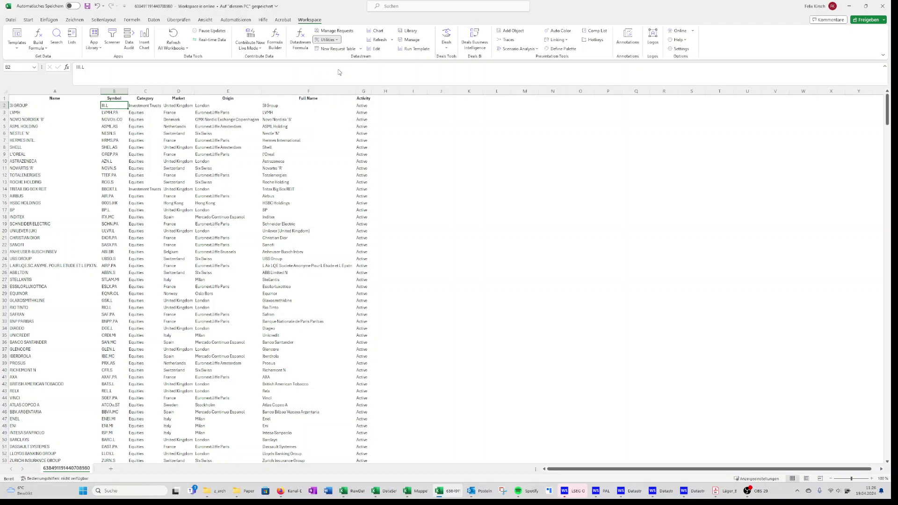
pyautogui.moveTo(440, 189); pyautogui.dragTo(583, 136)
pyautogui.click(645, 146)
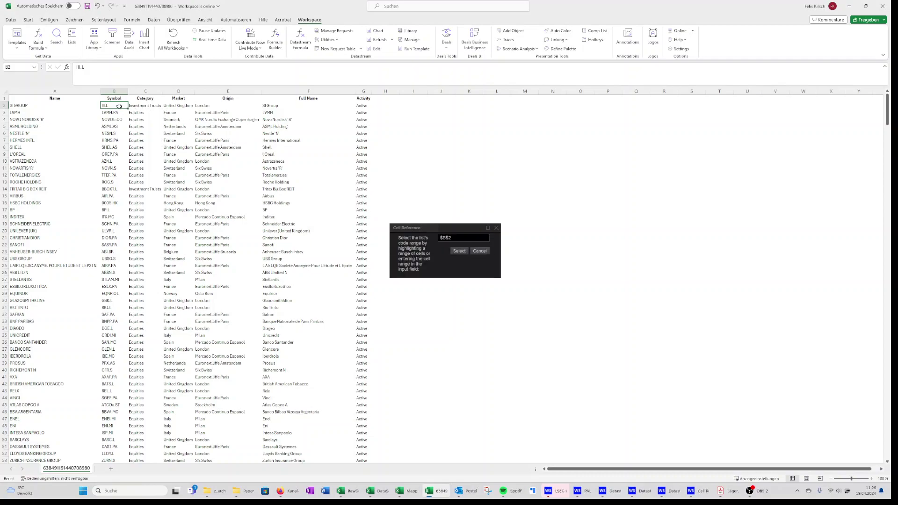
pyautogui.hotkey('ctrl', 'shift', 'Down')
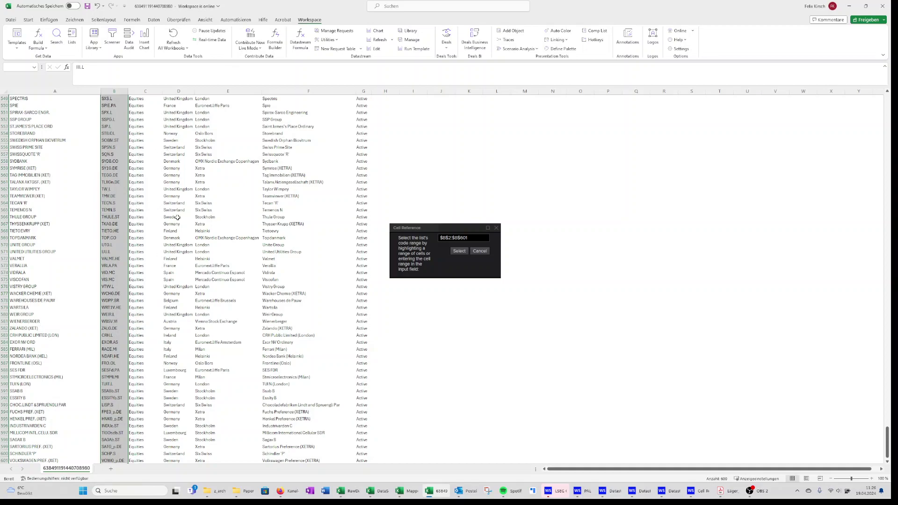
# Confirm range B2:B601, choose RIC symbology, describe the list 'Random Customized List' and upload it
pyautogui.click(460, 252)
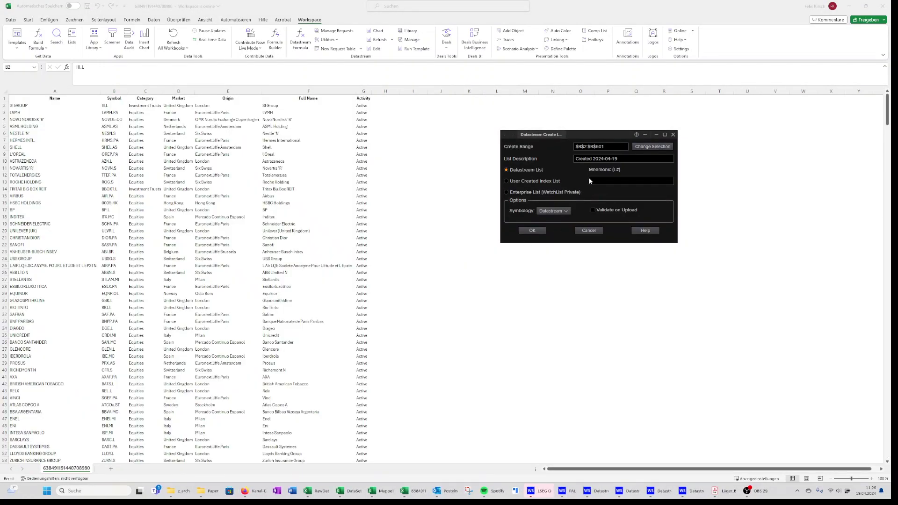
pyautogui.click(552, 211)
pyautogui.moveTo(618, 159); pyautogui.dragTo(573, 161)
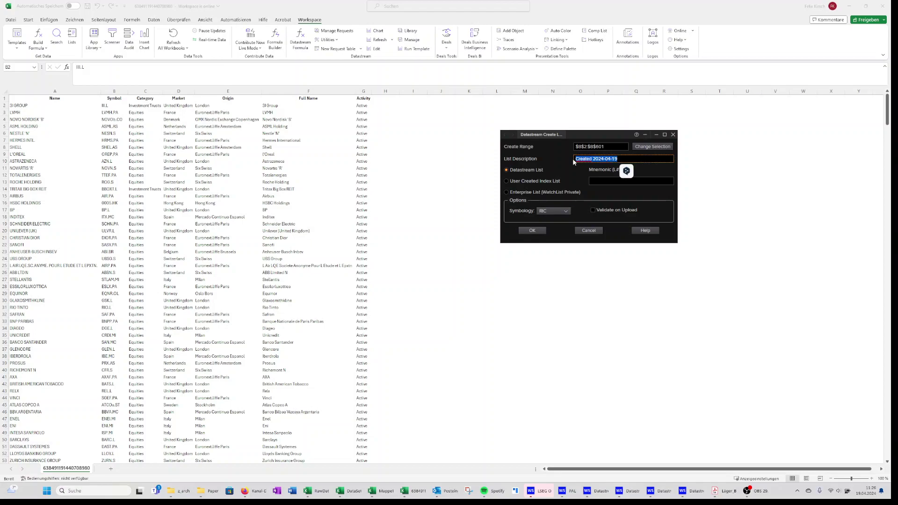
pyautogui.write('Random CUstomized List')
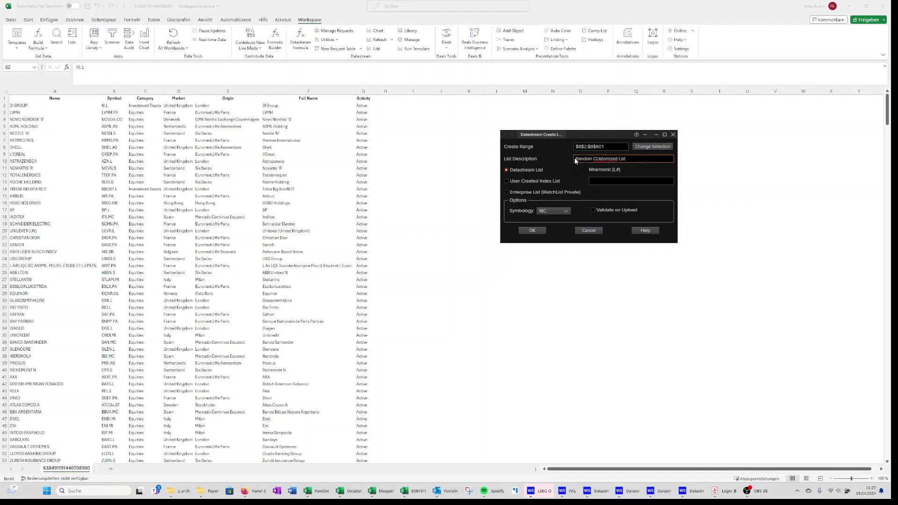
pyautogui.click(599, 159)
pyautogui.press('BackSpace')
pyautogui.write('u')
pyautogui.click(531, 230)
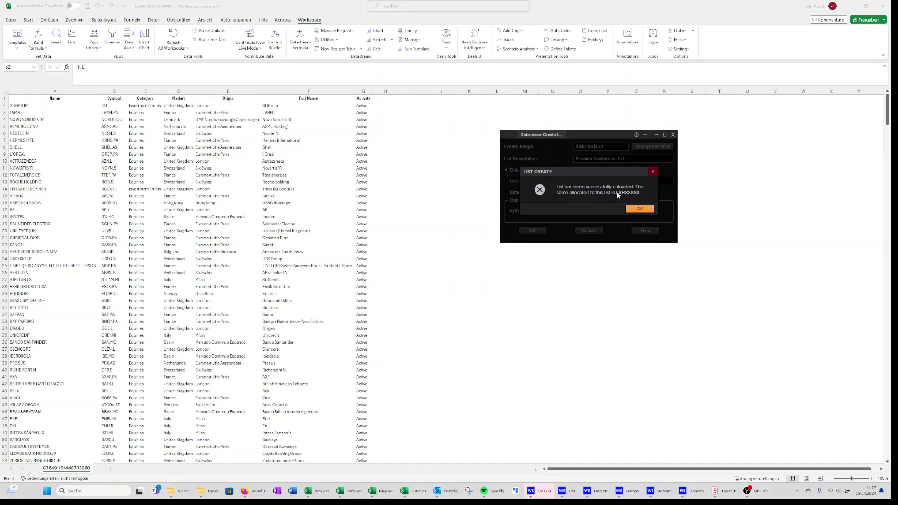
pyautogui.click(639, 209)
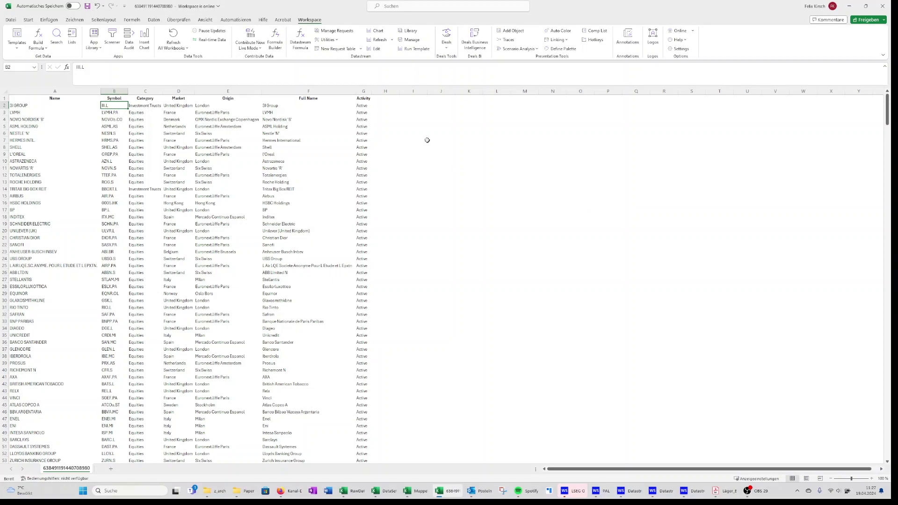
# From empty cell J6, open the Datastream Formula series editor to relaunch Datastream Navigator
pyautogui.click(429, 134)
pyautogui.click(304, 36)
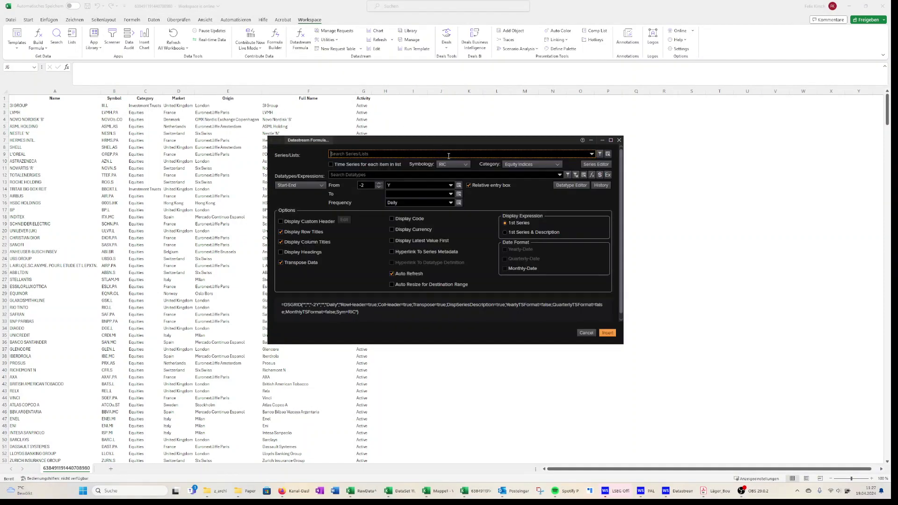
pyautogui.click(597, 165)
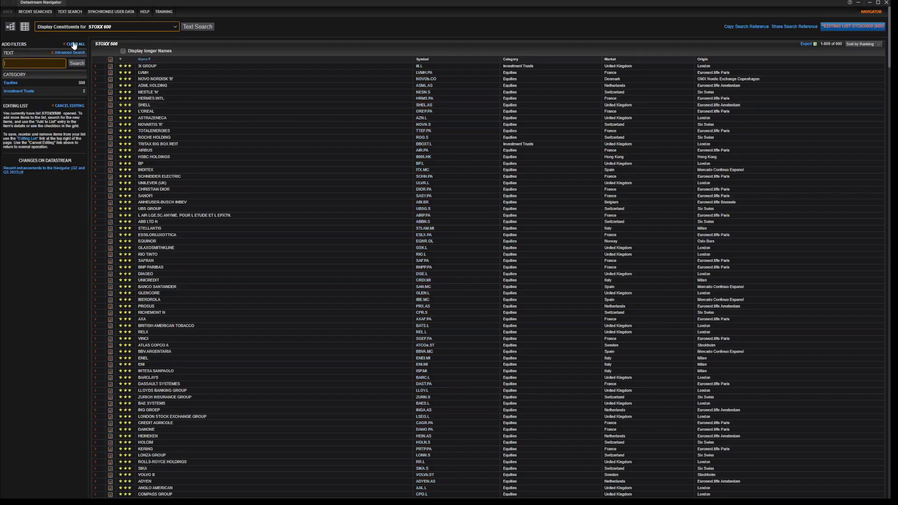
# Clear filters, show User Portfolios & Lists, and pin Random Customized List's 600-constituent preview
pyautogui.click(74, 44)
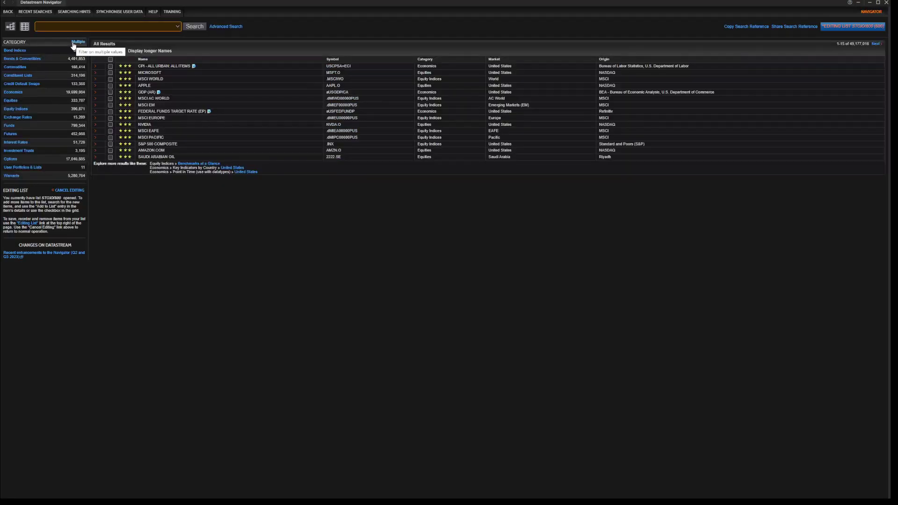
pyautogui.click(10, 169)
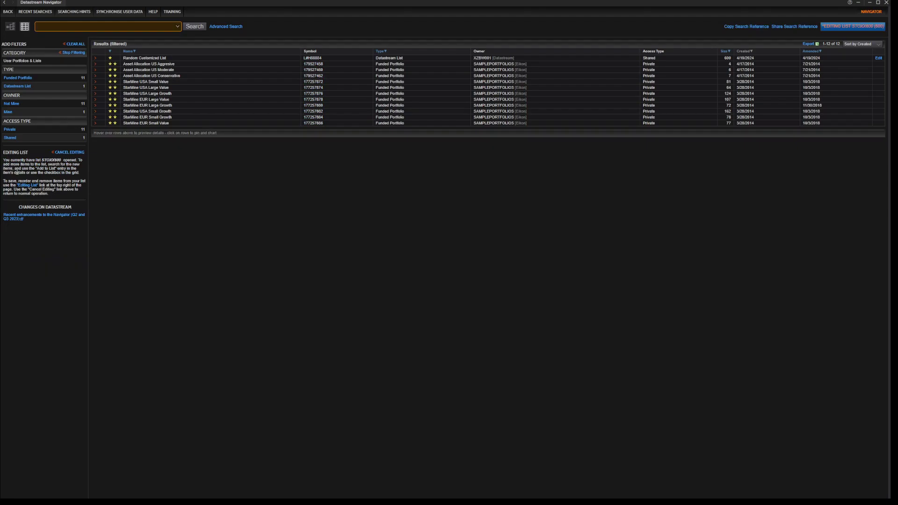
pyautogui.moveTo(143, 58)
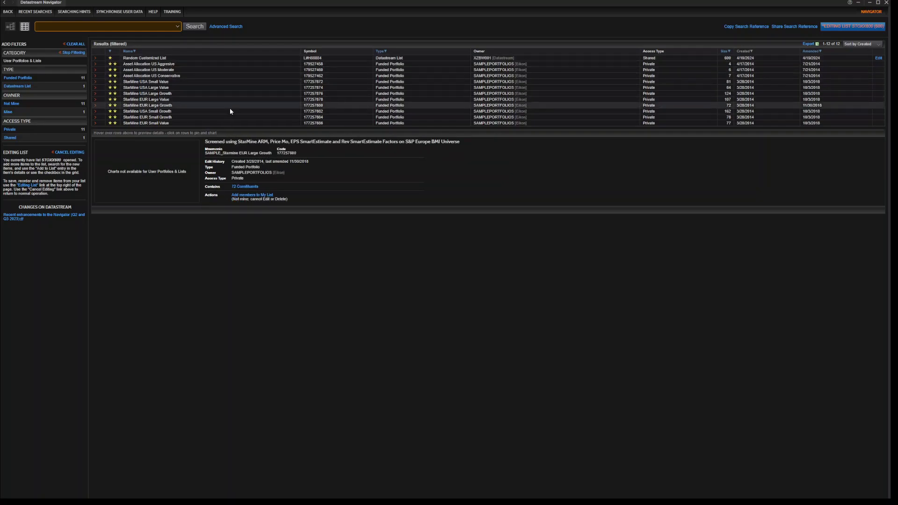
pyautogui.click(164, 58)
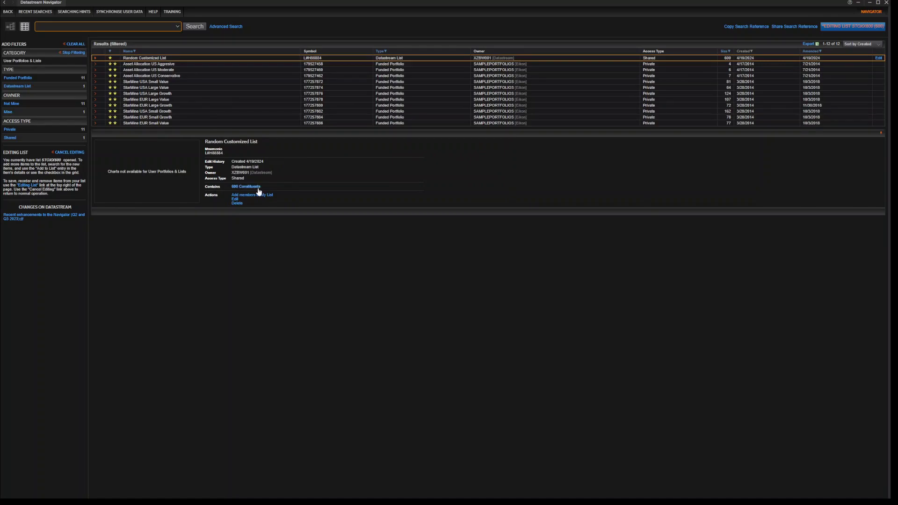